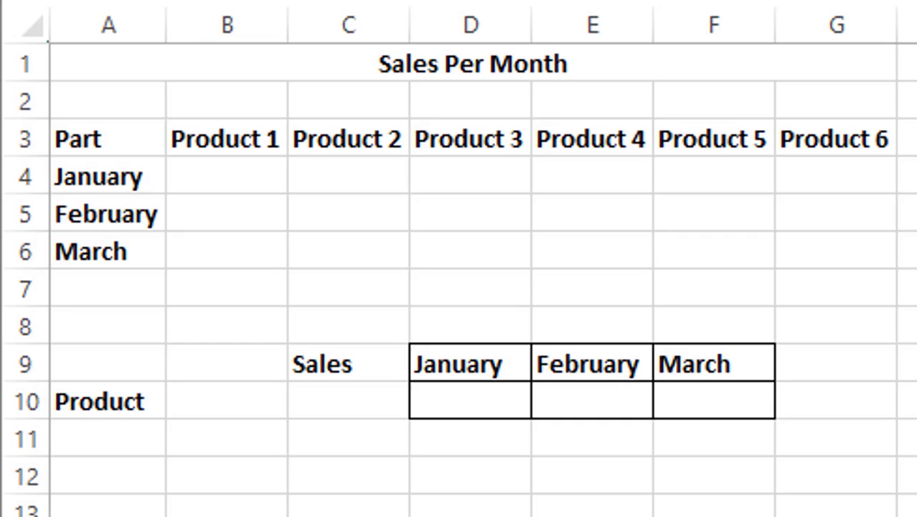
click(445, 71)
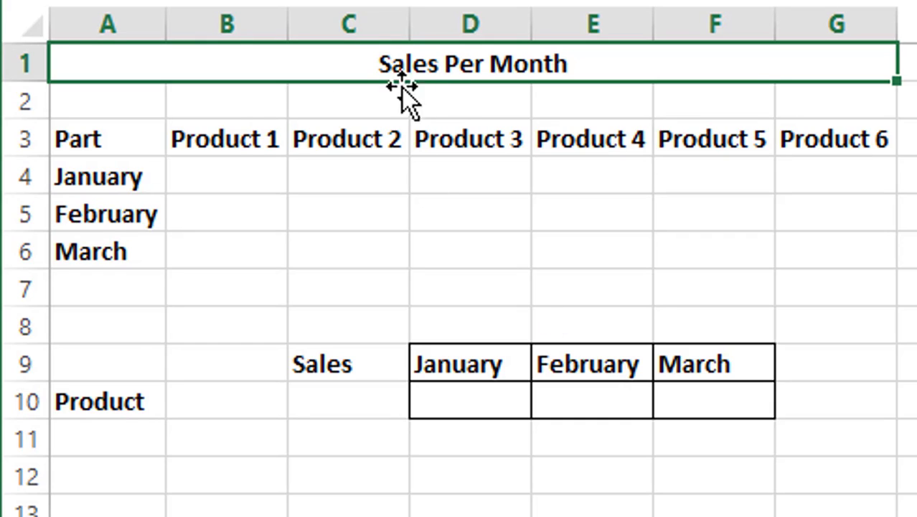
click(262, 165)
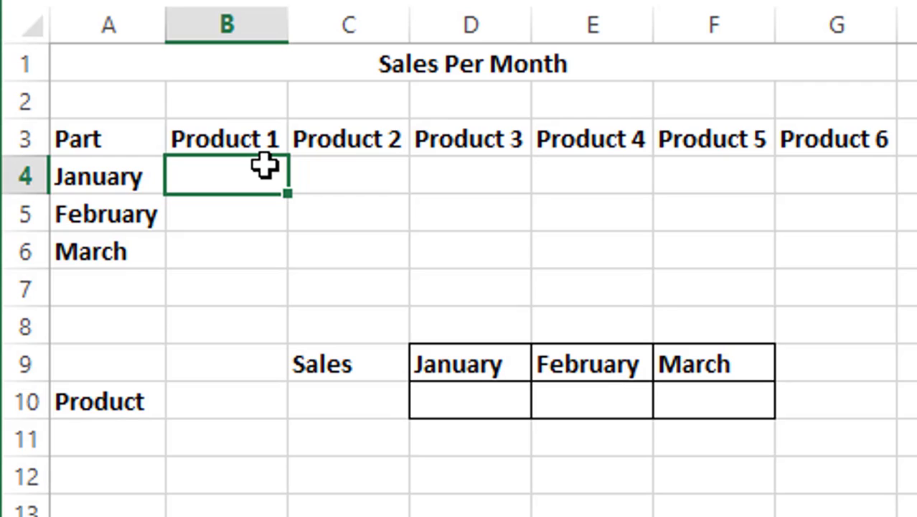
key(Up)
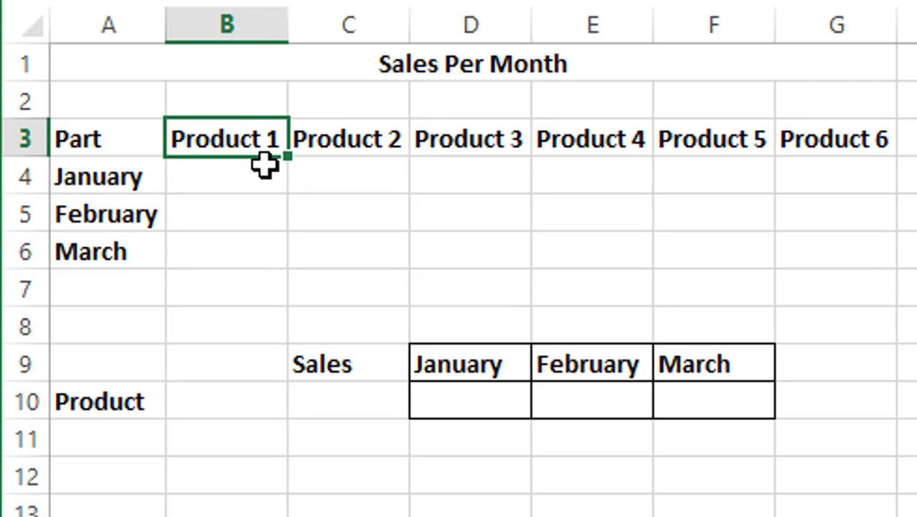
key(shift+Right)
key(shift+Right)
key(shift+Right)
key(shift+Right)
key(shift+Right)
Step: Enter =RANDBETWEEN(50,500) in B4 and fill it across the January to March rows for all six products (B4:G6)
key(Down)
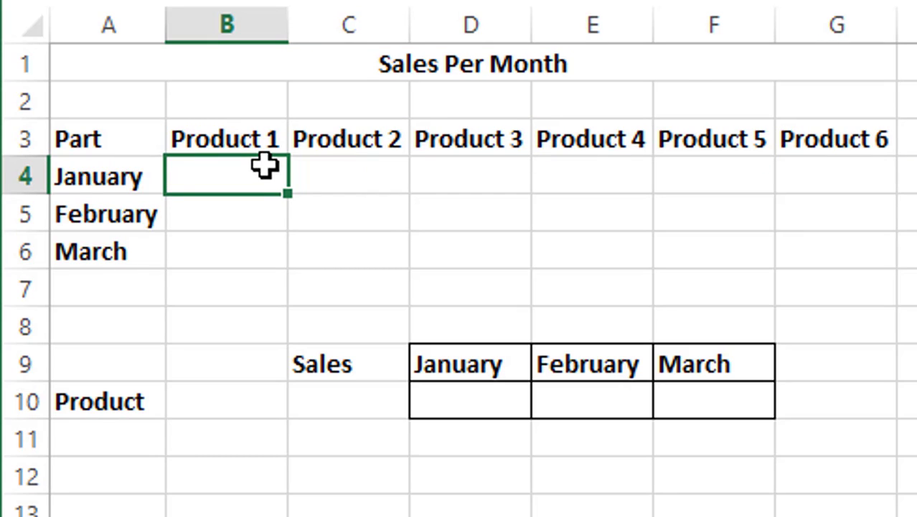
key(Down)
key(Up)
text(=RA)
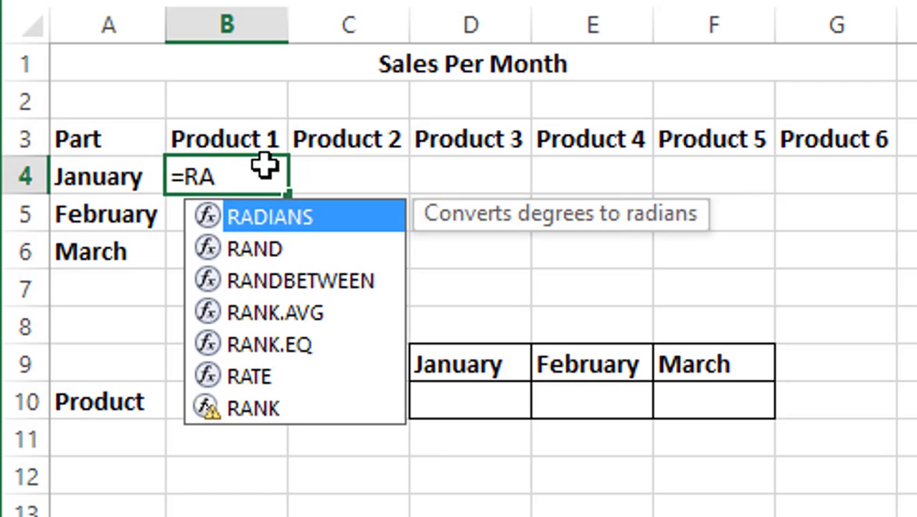
key(Down)
key(Down)
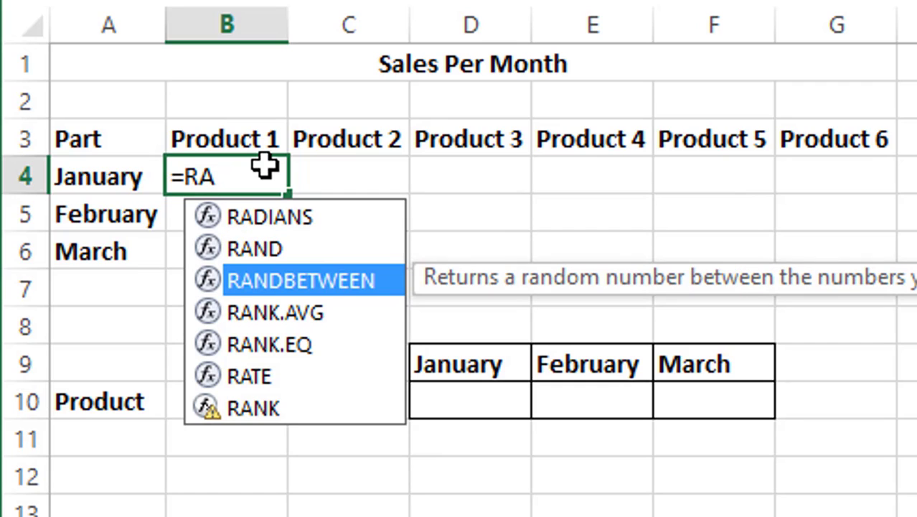
key(Tab)
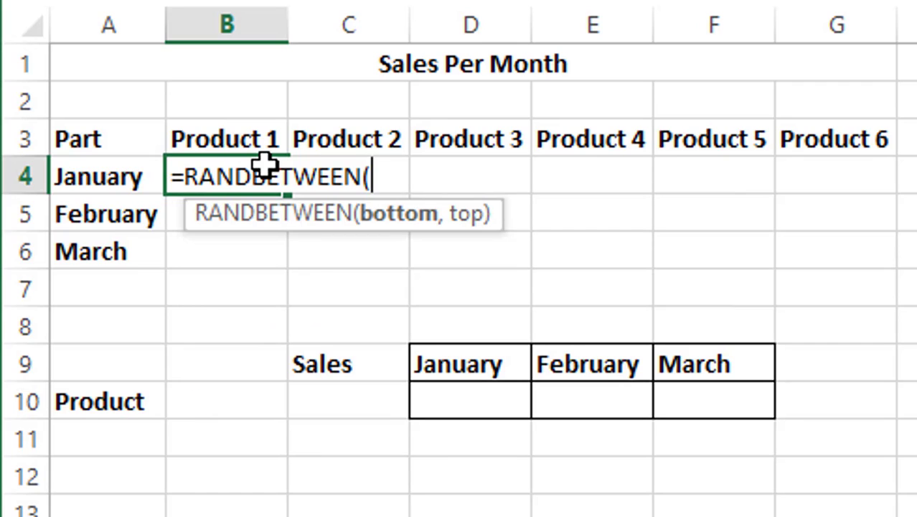
text(50,)
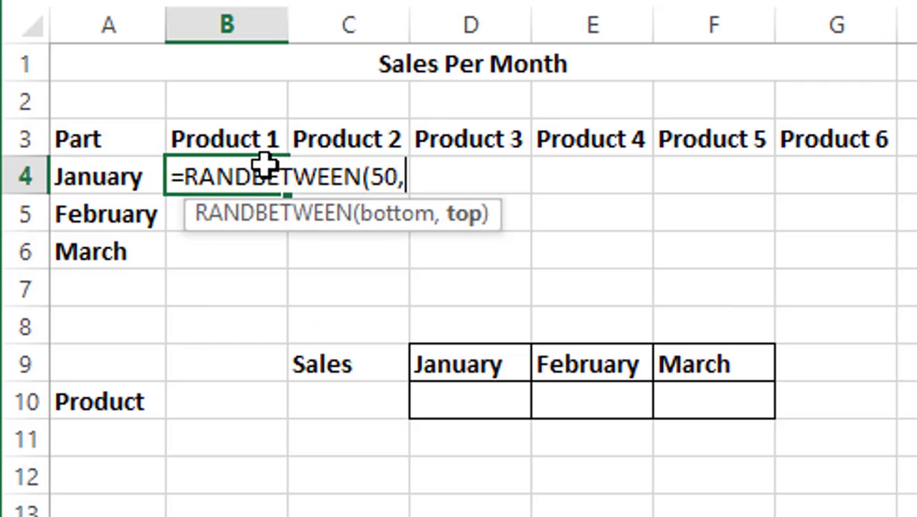
text(500))
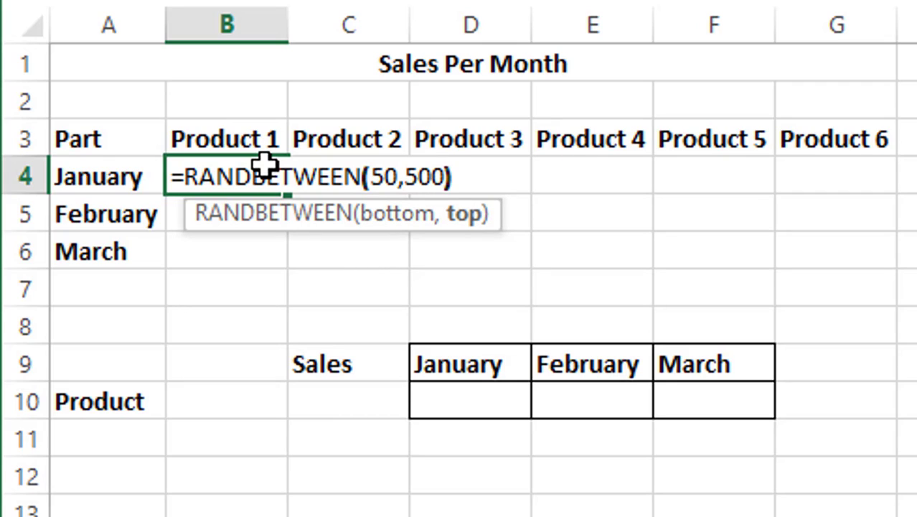
key(Return)
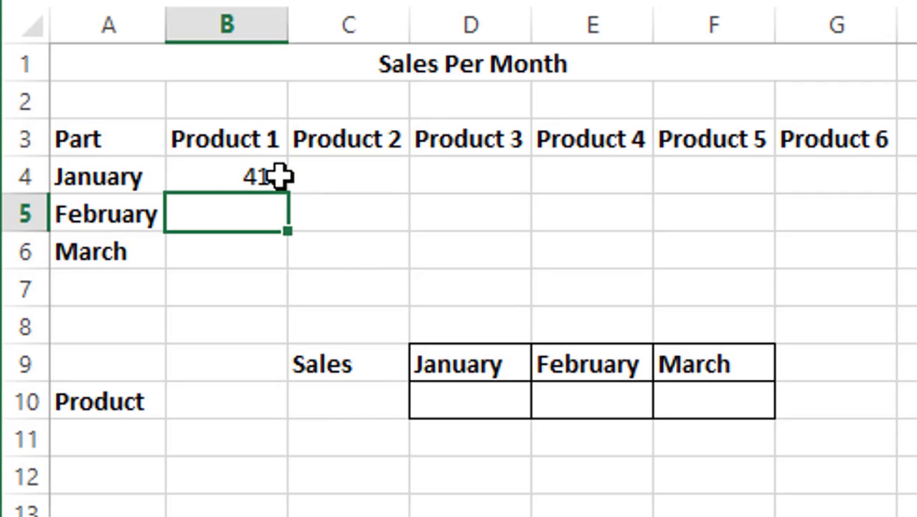
click(278, 176)
drag(287, 192, 885, 259)
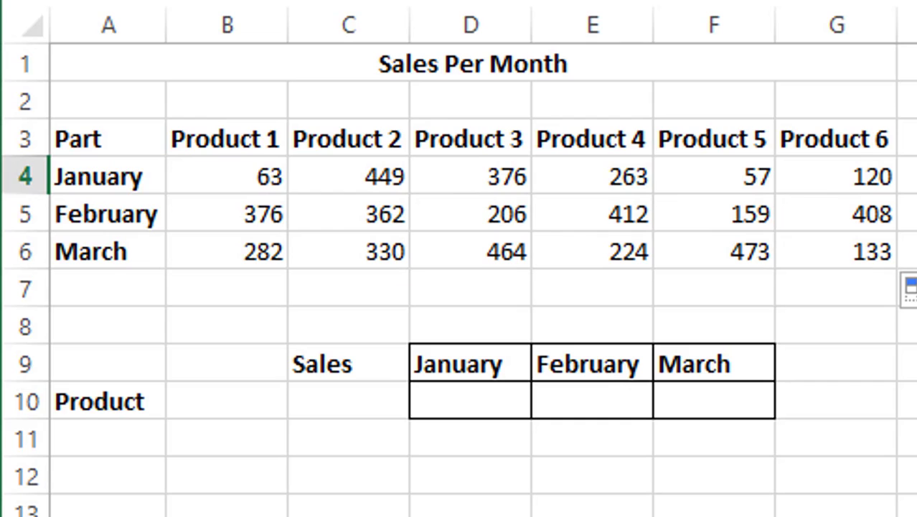
Step: Replace the random-number formulas in B4:G6 with their static values, keeping the source formatting
drag(266, 176, 811, 231)
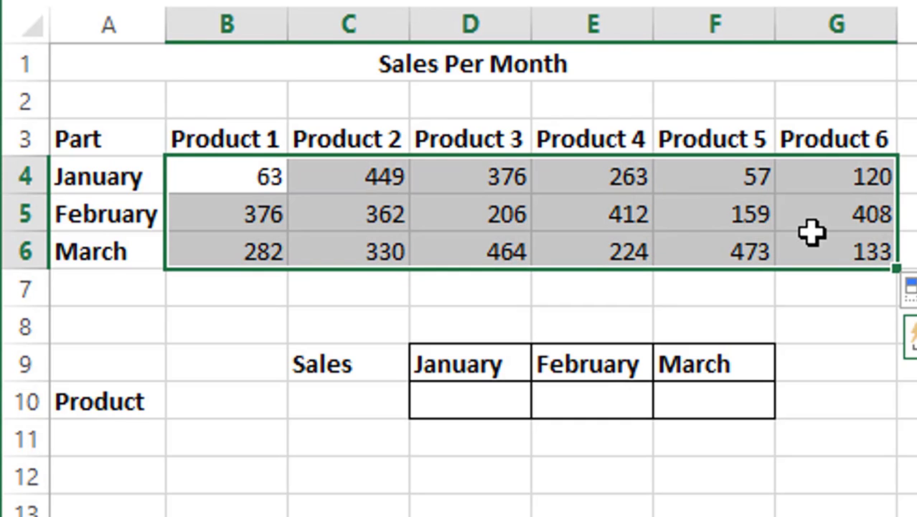
key(ctrl+c)
key(ctrl+v)
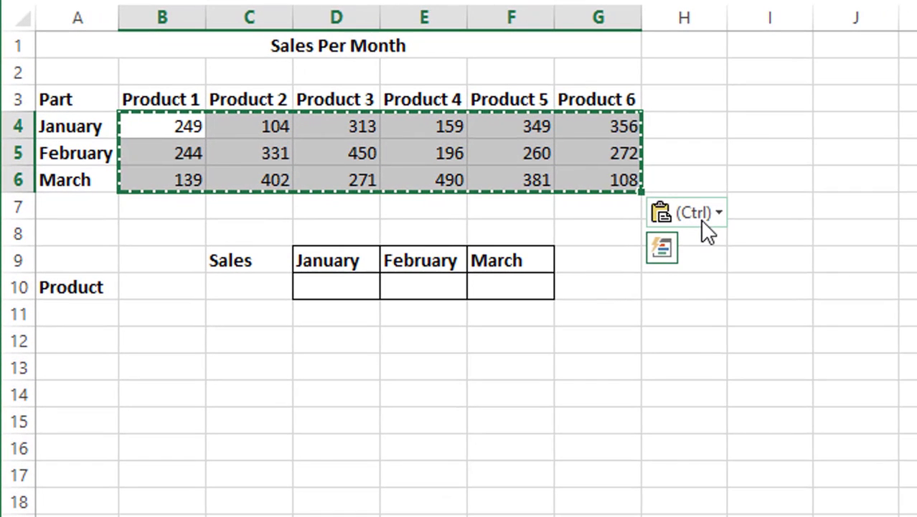
click(702, 219)
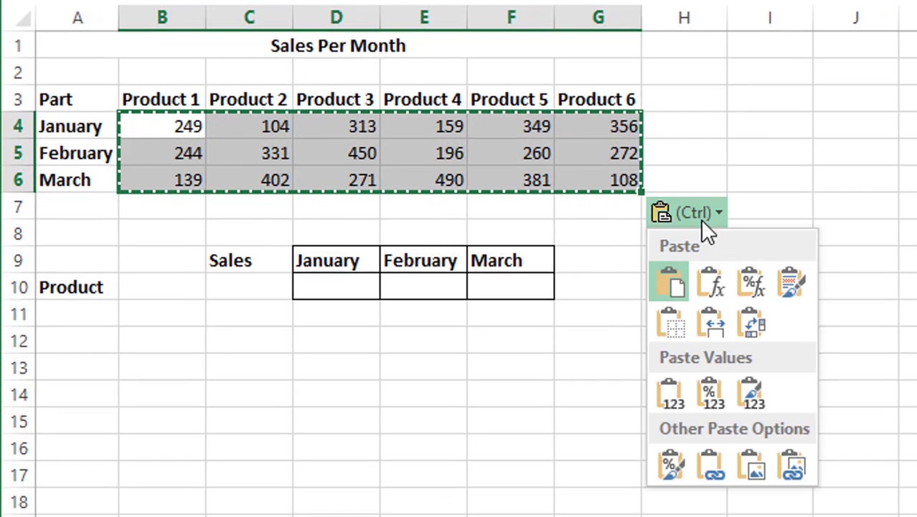
click(745, 387)
click(794, 176)
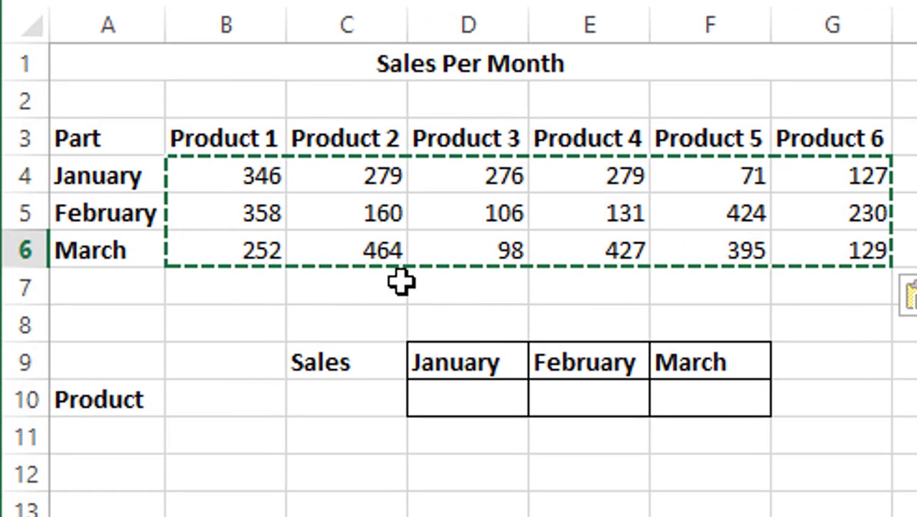
click(221, 391)
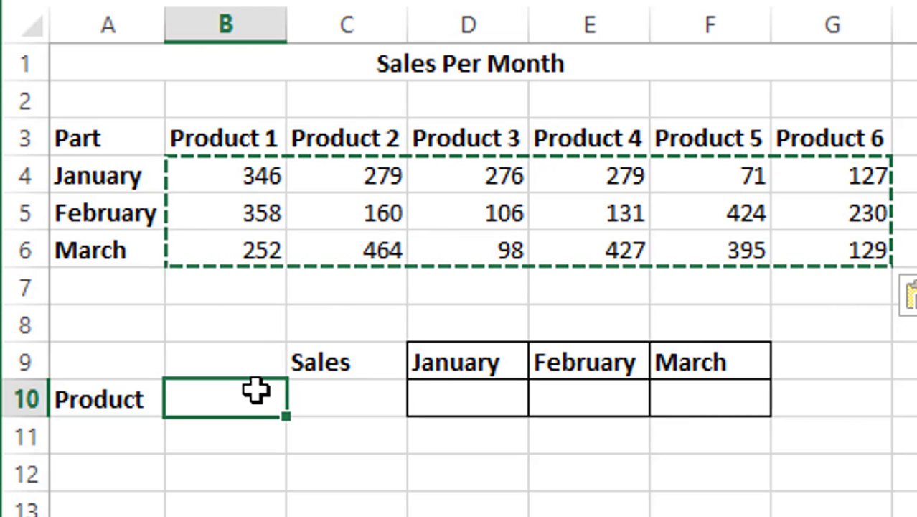
click(250, 148)
click(307, 148)
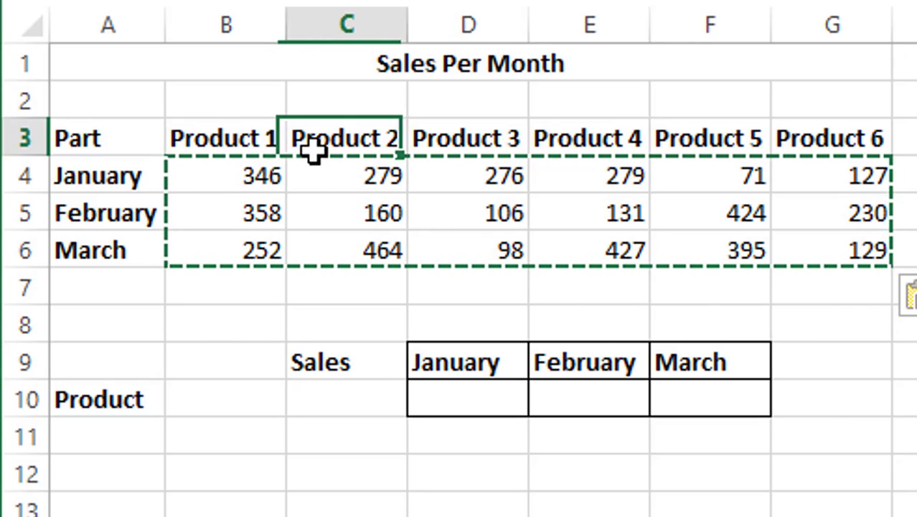
click(893, 141)
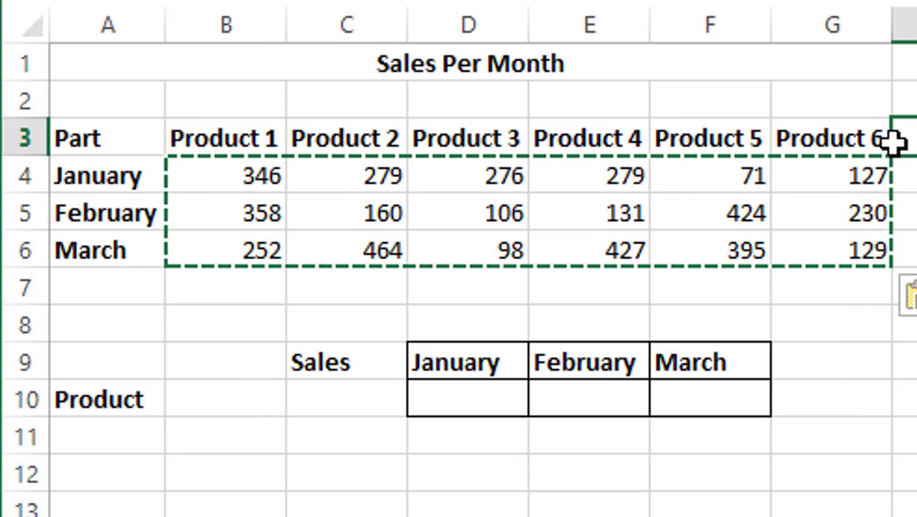
Step: Open data validation for cell B10 beside the Product label and set the allowed criteria to List
click(232, 403)
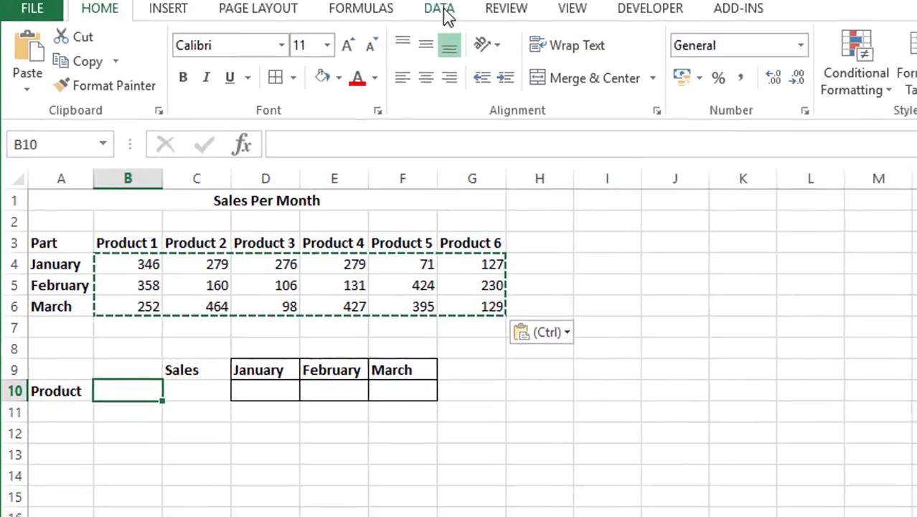
click(441, 8)
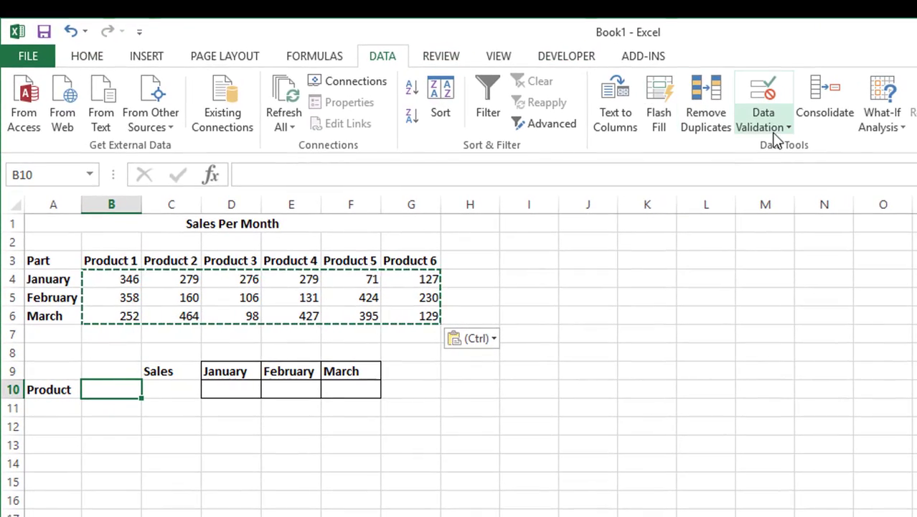
click(783, 131)
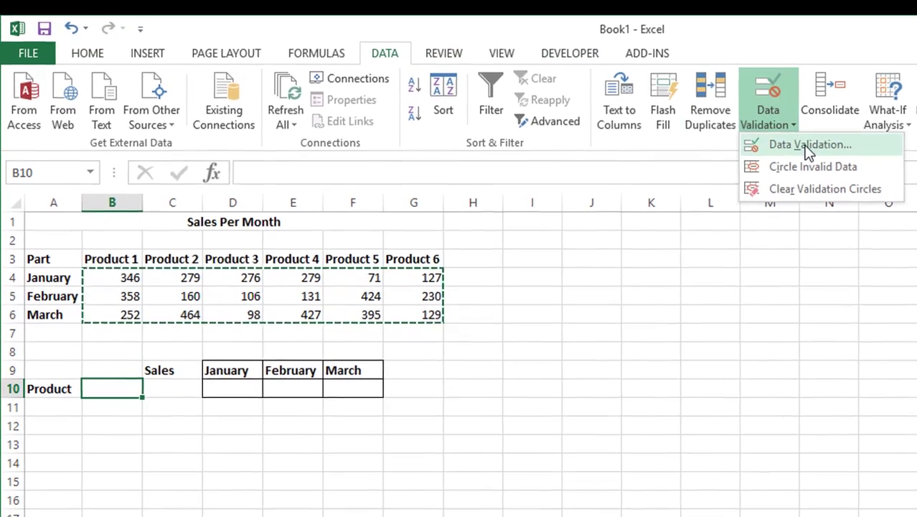
click(809, 145)
click(588, 292)
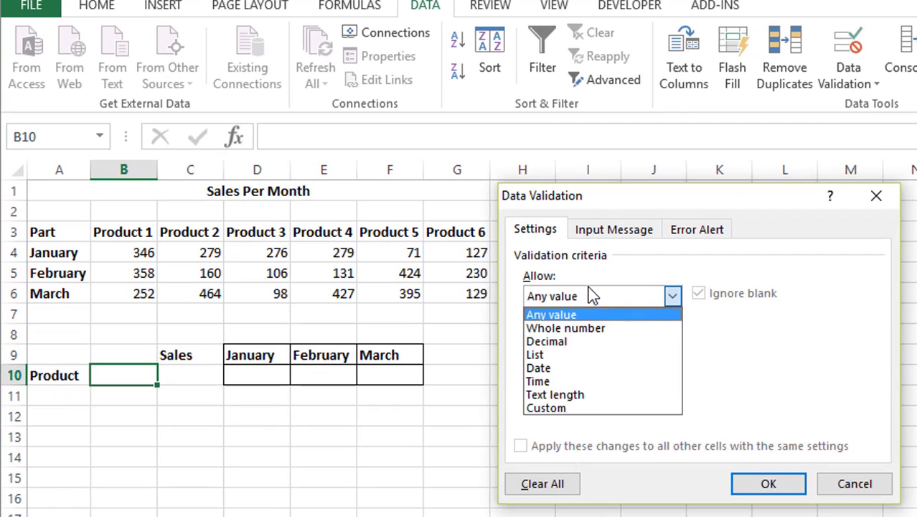
click(578, 355)
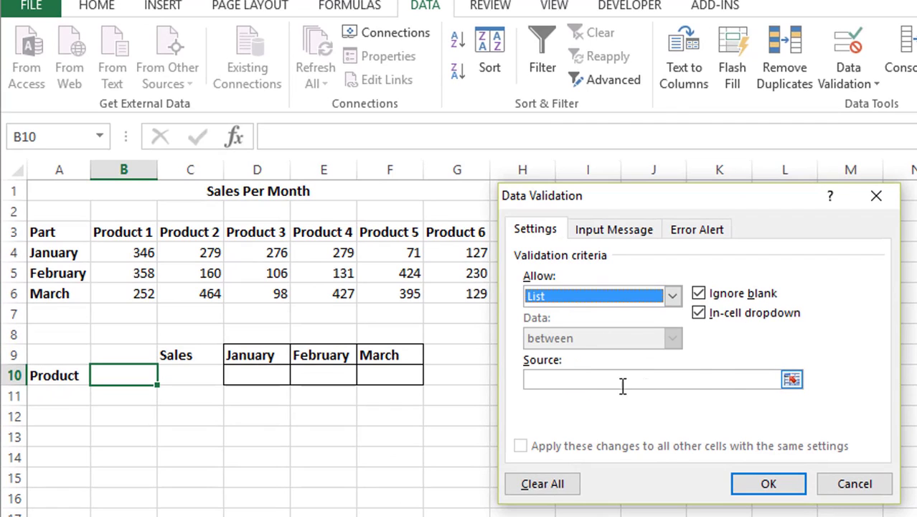
Step: Set the validation list source to the product headers =$B$3:$G$3 and apply the rule
click(775, 379)
click(790, 378)
click(122, 234)
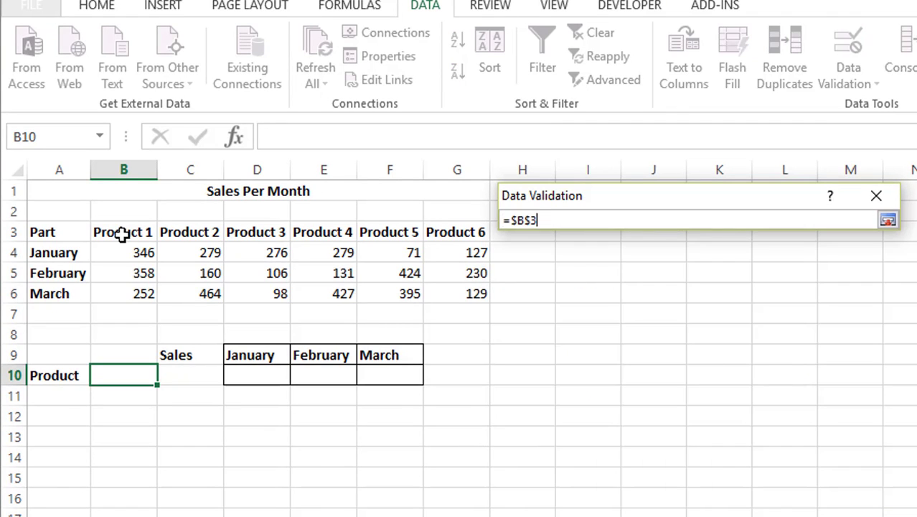
shift+click(448, 231)
key(Return)
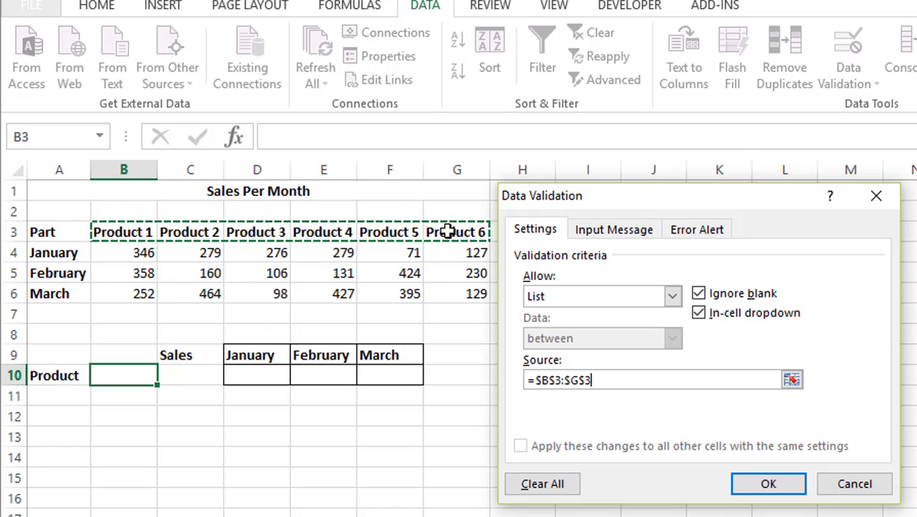
click(765, 484)
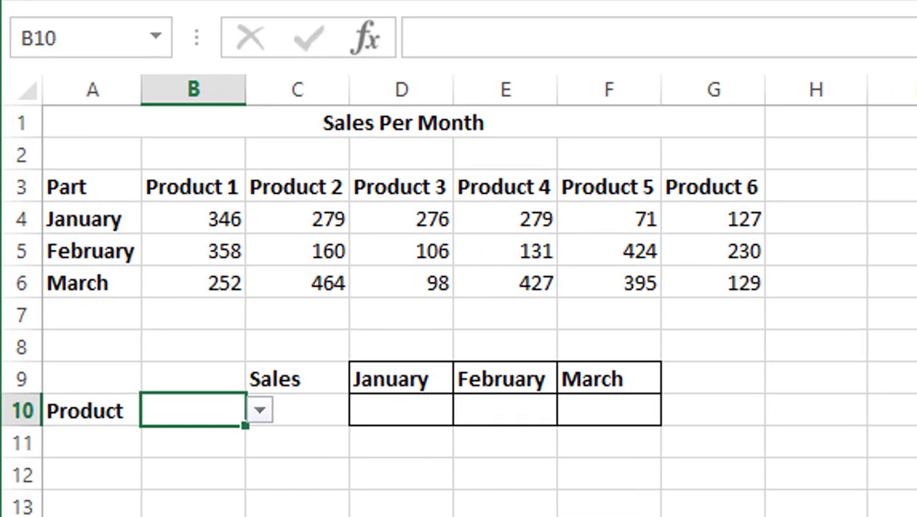
Step: Fill the product drop-down cell B10 with the standard light green color
key(alt+h)
key(h)
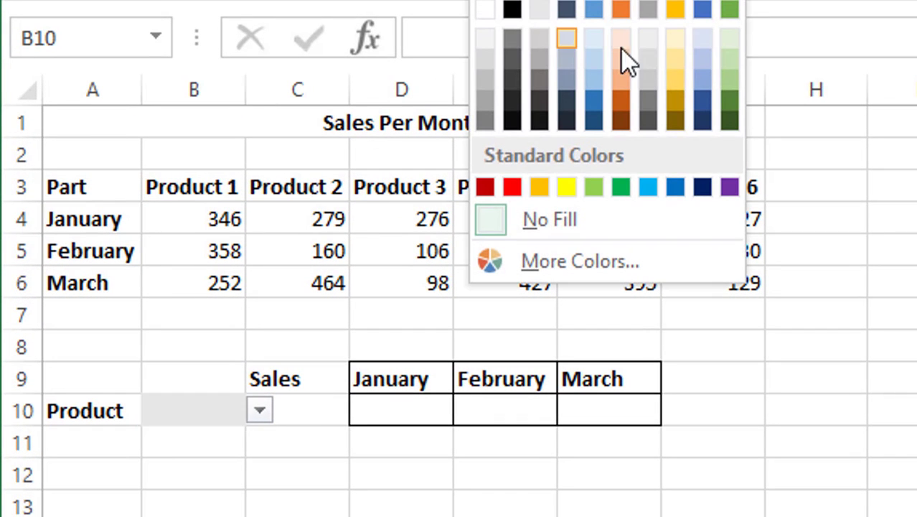
click(594, 187)
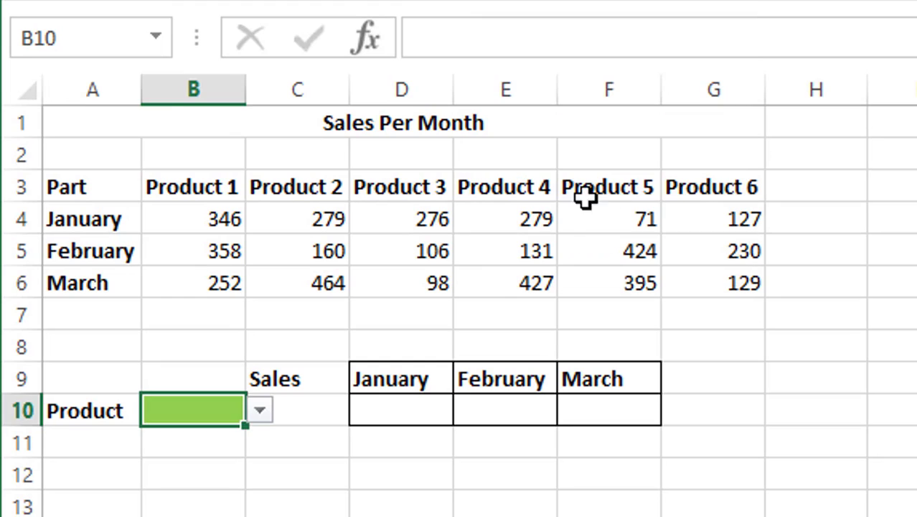
click(276, 452)
click(219, 419)
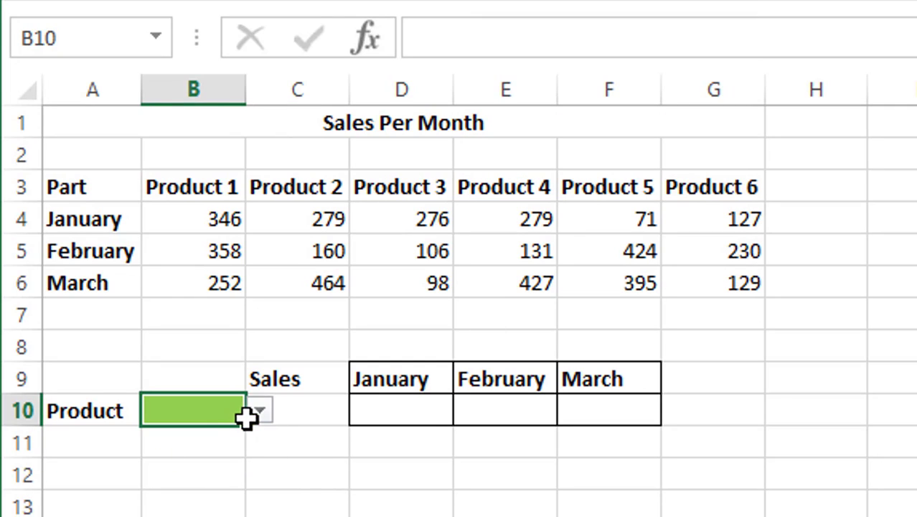
Step: Begin an HLOOKUP formula in the January sales cell D10, using B10 as the lookup value
click(405, 411)
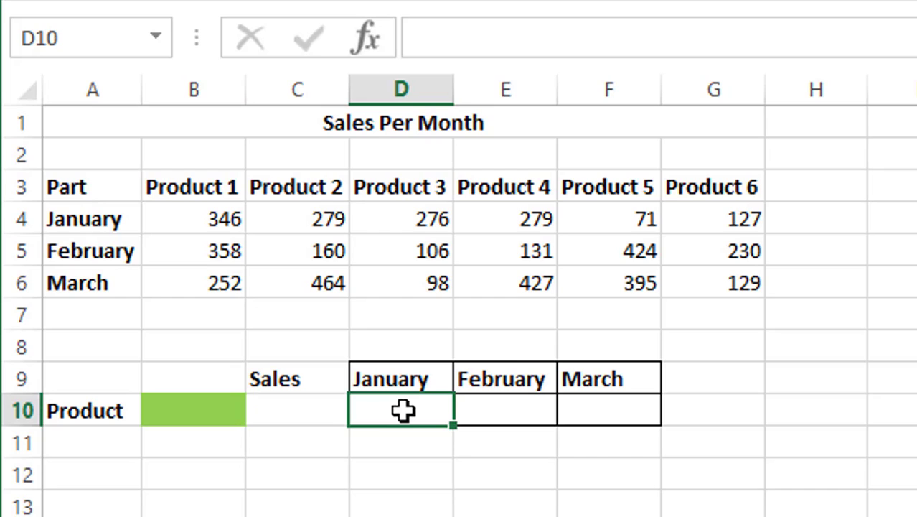
text(=)
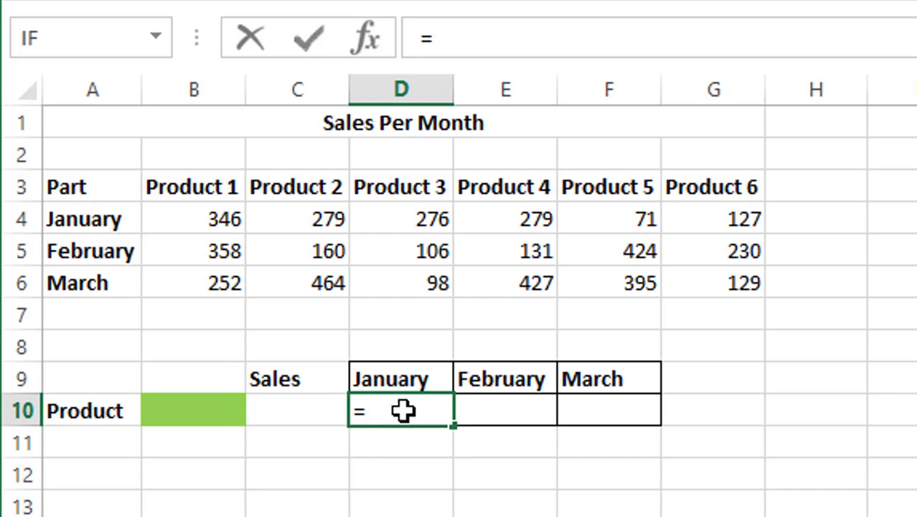
text(H)
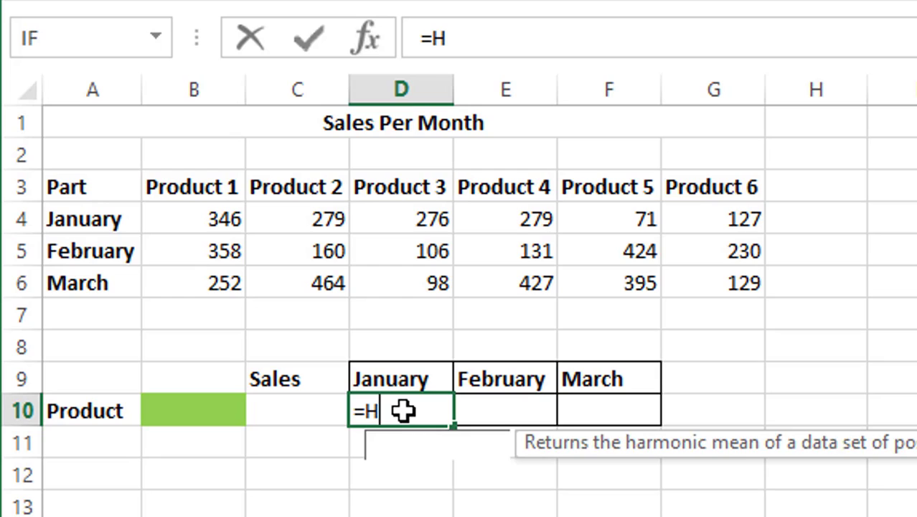
text(L)
key(Tab)
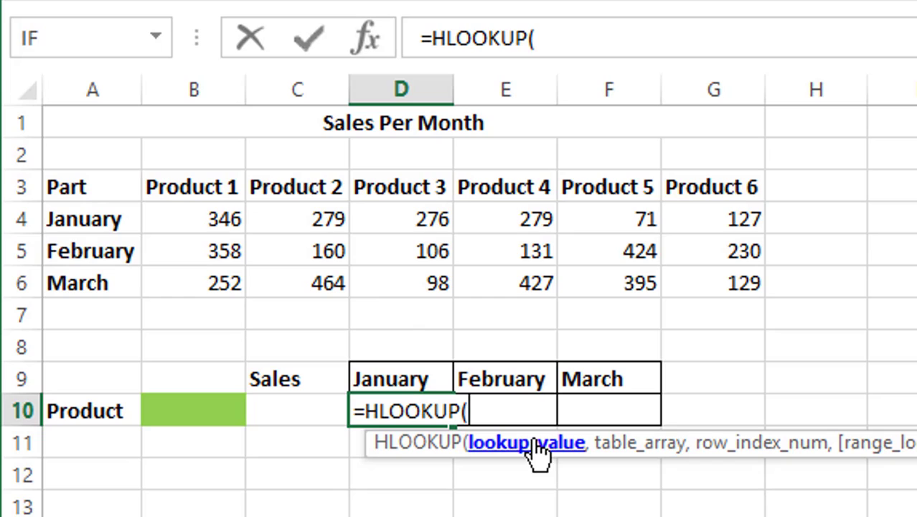
click(196, 403)
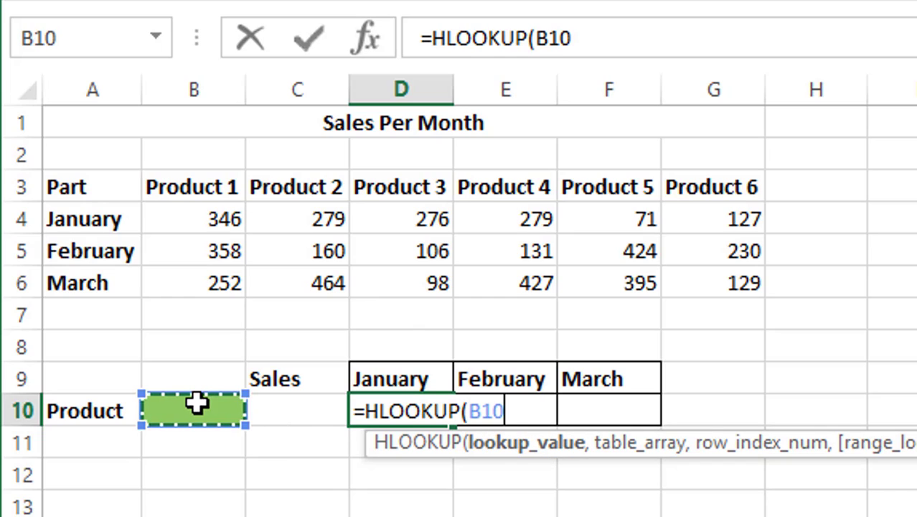
text(,)
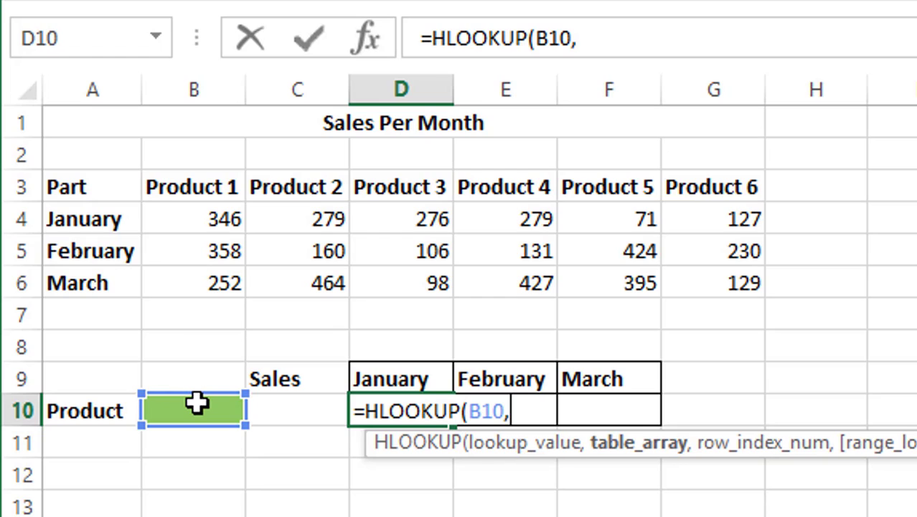
Step: Set the table array of D10's HLOOKUP to the product sales range B3:G6, headers included
click(191, 187)
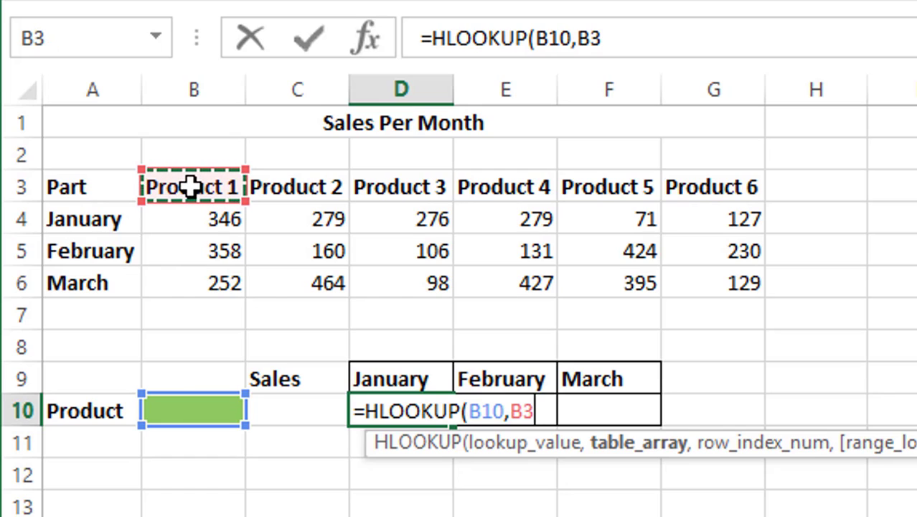
key(shift+Down)
key(shift+Down)
key(shift+Down)
key(shift+Right)
key(shift+Right)
key(shift+Right)
key(shift+Right)
key(shift+Right)
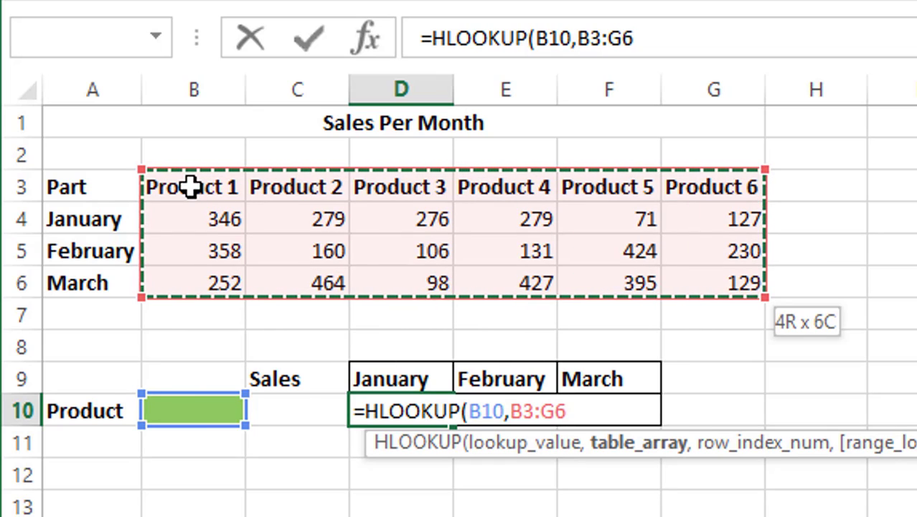
text(,)
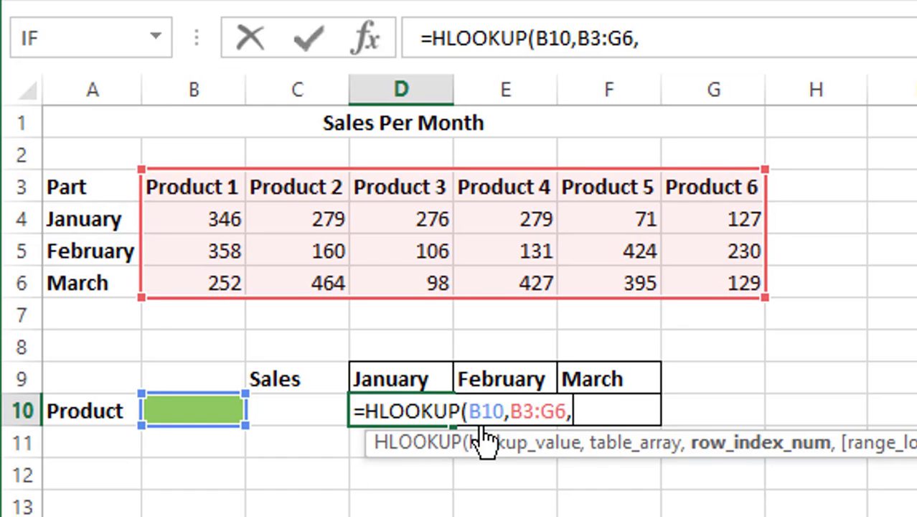
Step: Complete D10's HLOOKUP with row index 2 and FALSE for an exact match, and enter the formula
text(2)
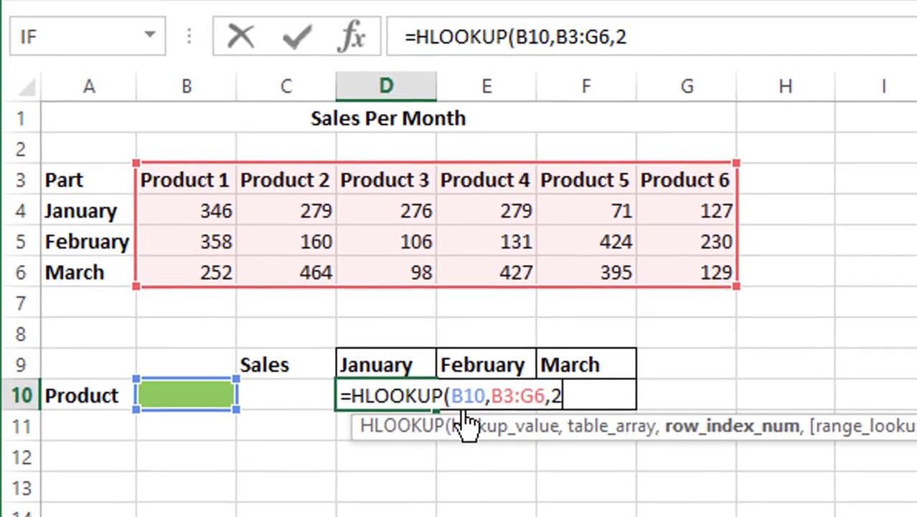
text(,)
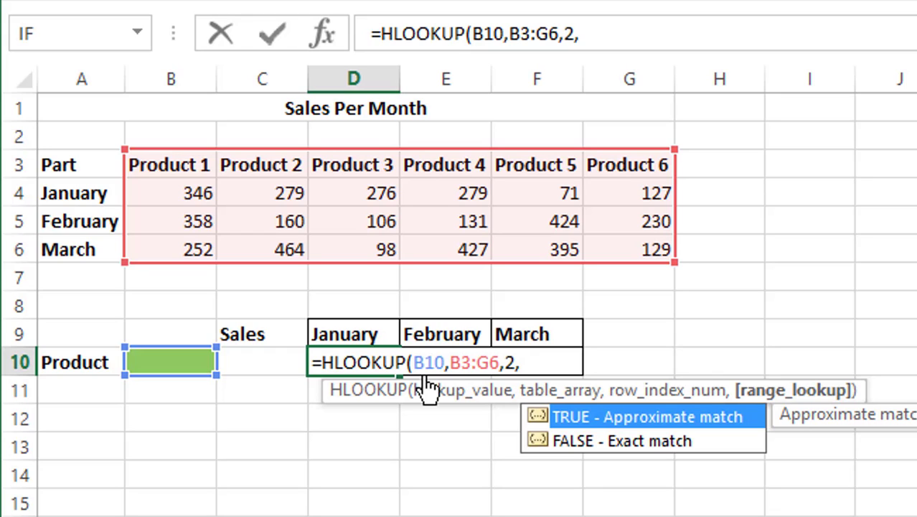
key(Down)
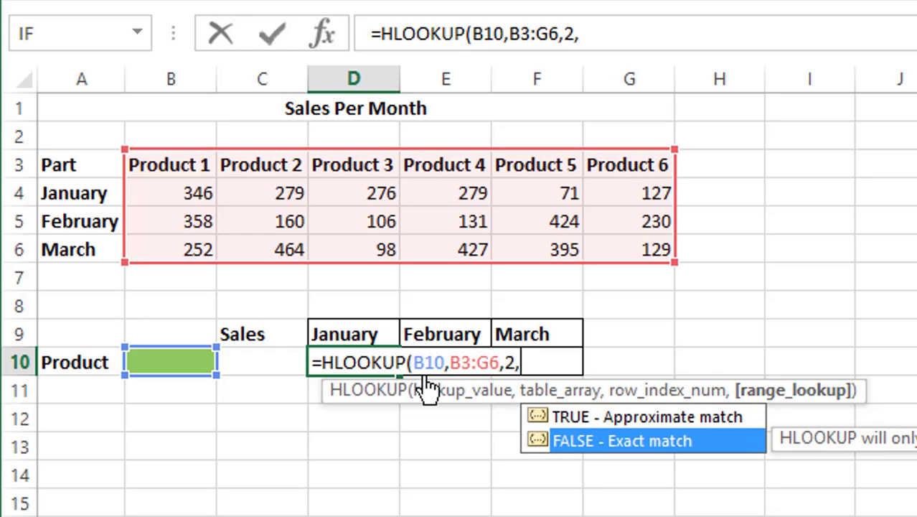
key(Tab)
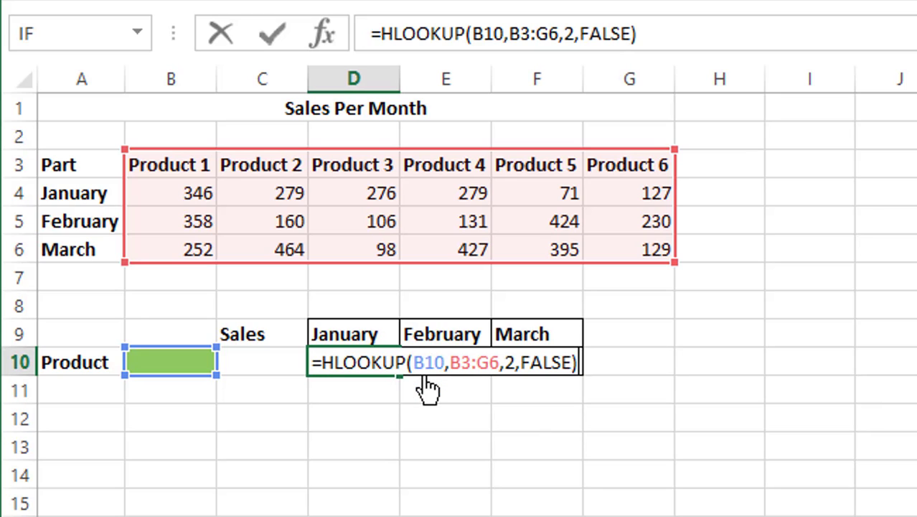
key(Return)
click(335, 362)
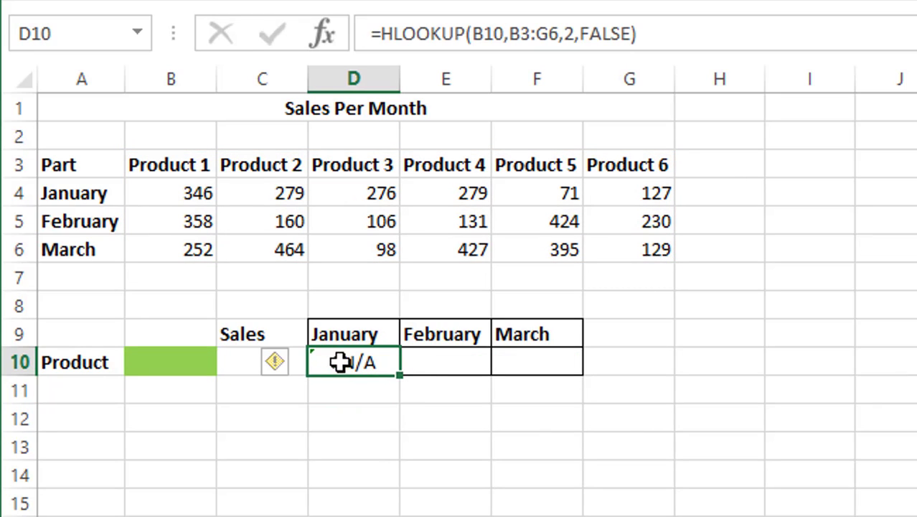
click(321, 447)
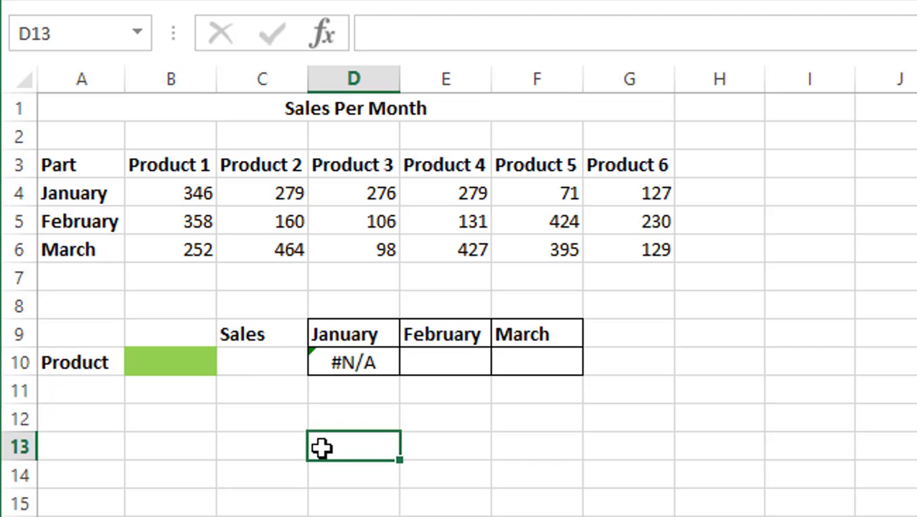
Step: Choose Product 4 from the product drop-down in B10 to test the January lookup in D10
click(206, 371)
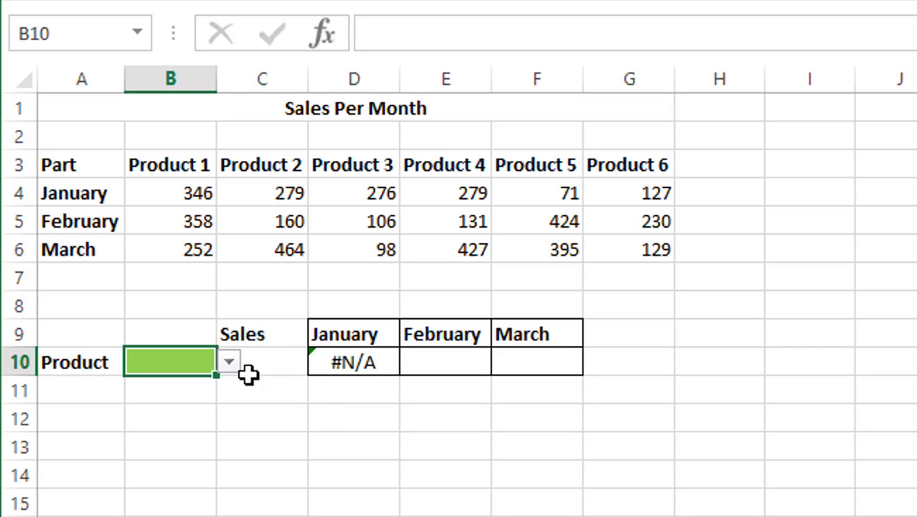
click(230, 361)
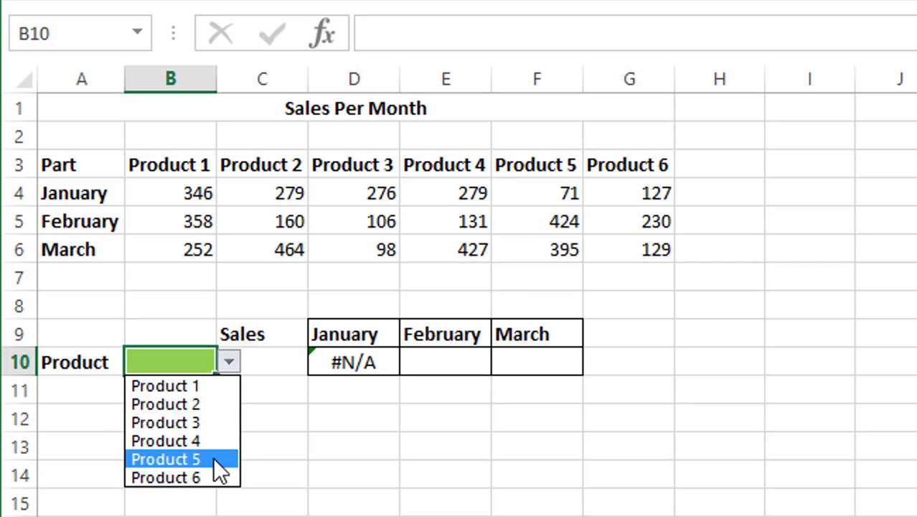
key(Escape)
click(368, 366)
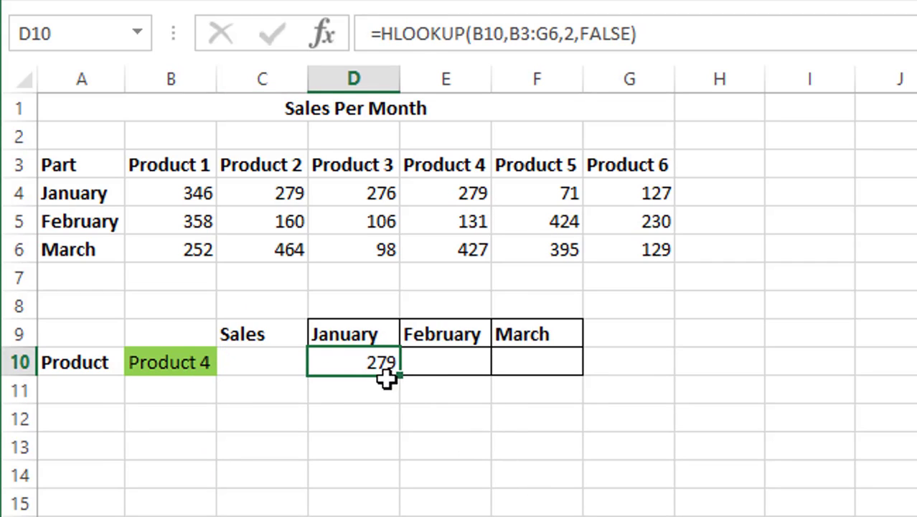
click(448, 361)
click(371, 354)
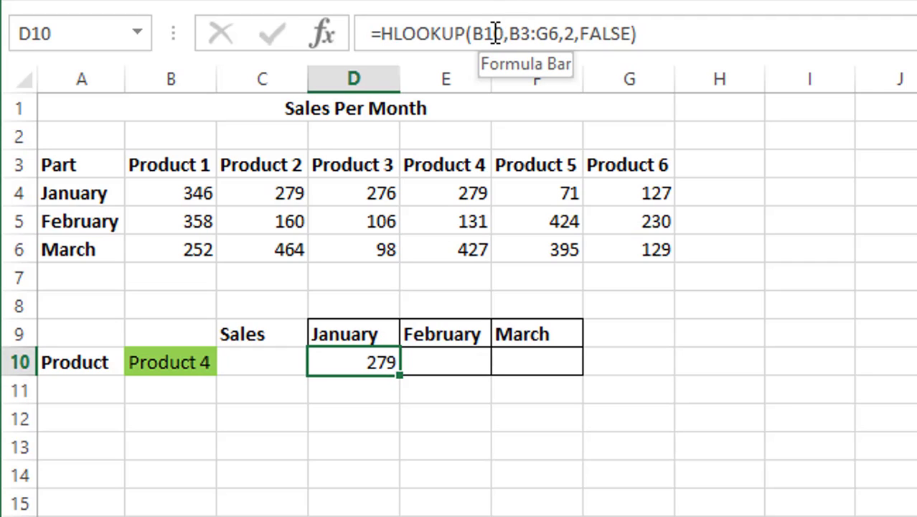
Step: Make the references in D10's HLOOKUP absolute: $B$10 for the lookup value and $B$3:$G$6 for the table
click(494, 34)
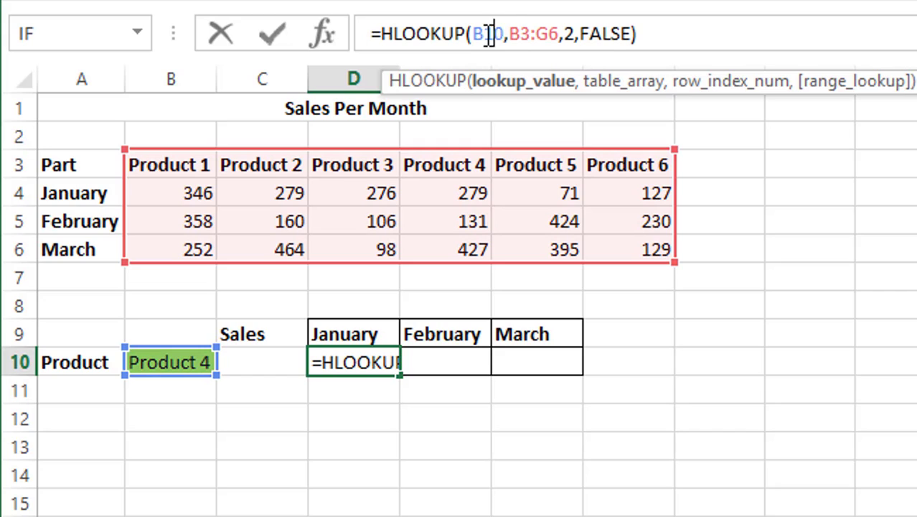
key(F4)
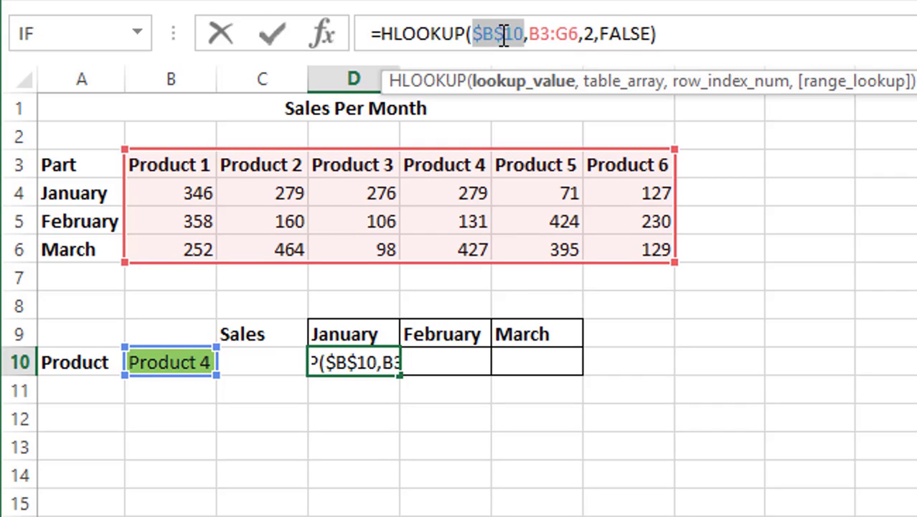
click(543, 33)
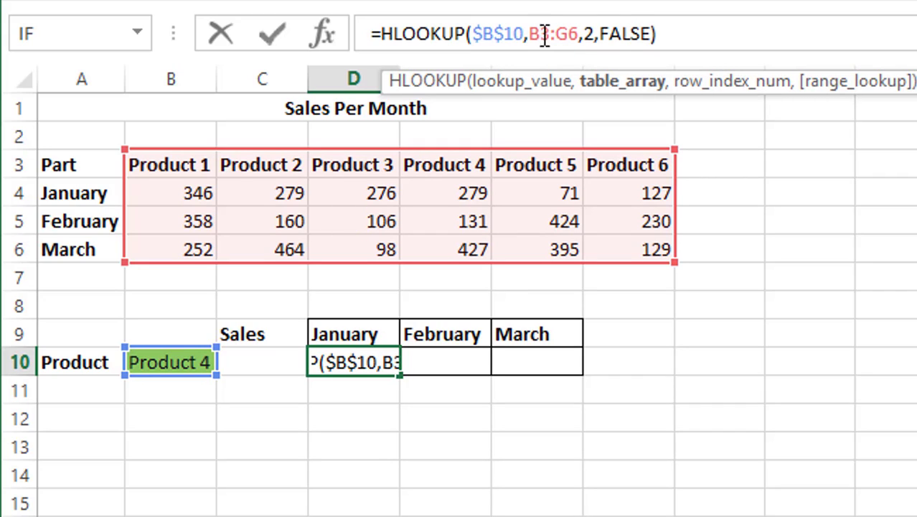
key(F4)
click(588, 34)
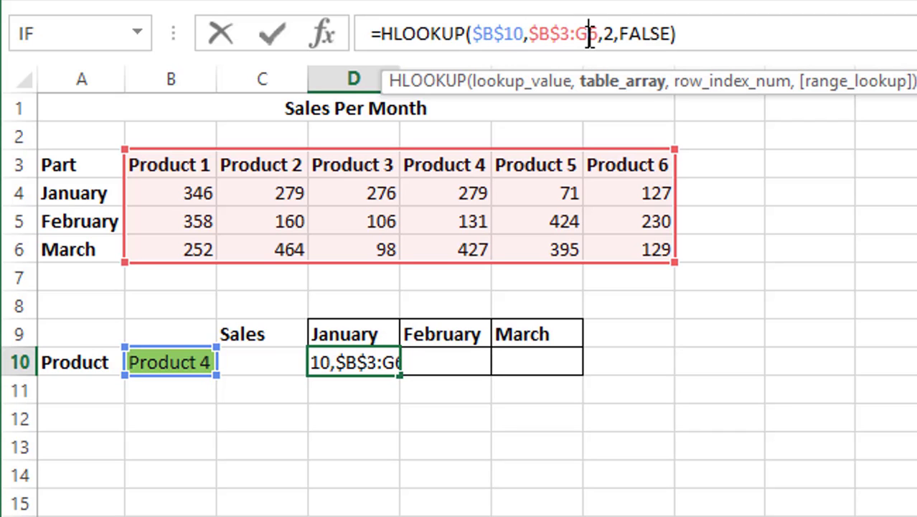
key(F4)
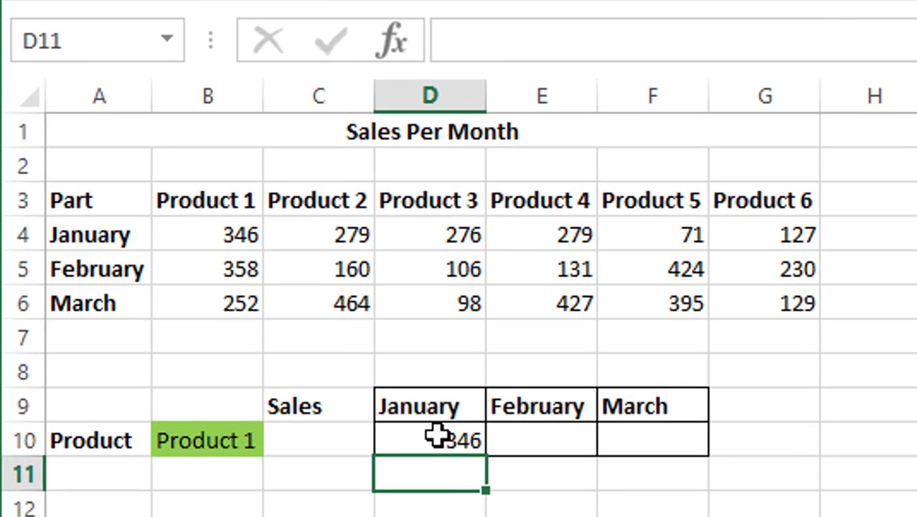
Step: Copy the HLOOKUP formula from D10 across to the February and March cells E10 and F10
click(443, 435)
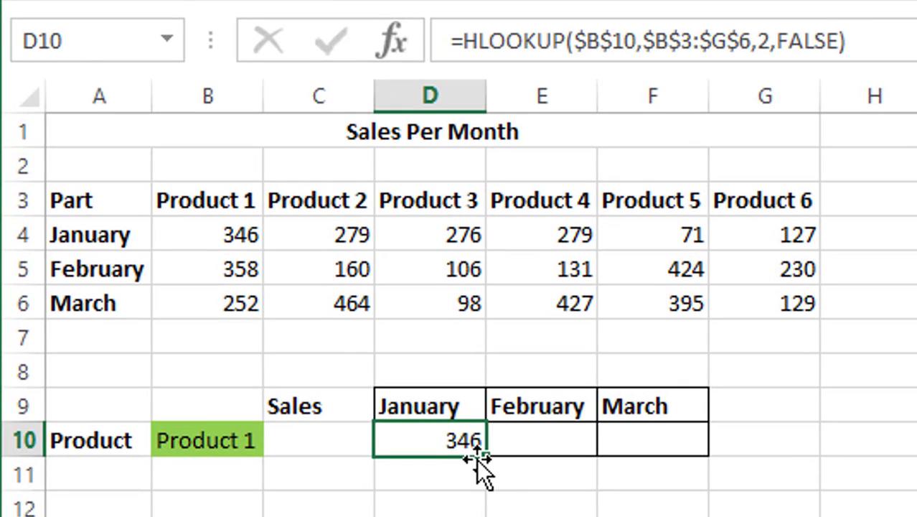
drag(485, 463, 663, 444)
click(654, 516)
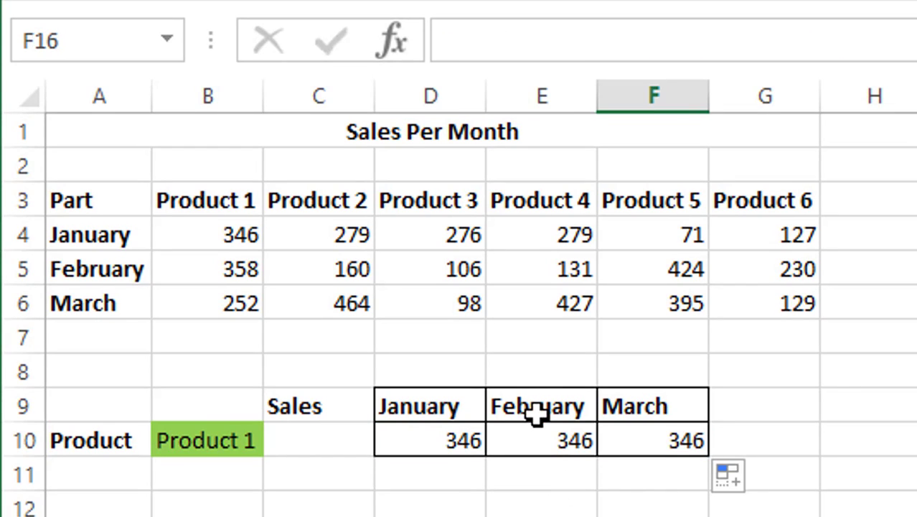
Step: Set the row index of the February HLOOKUP in E10 to 3
click(542, 440)
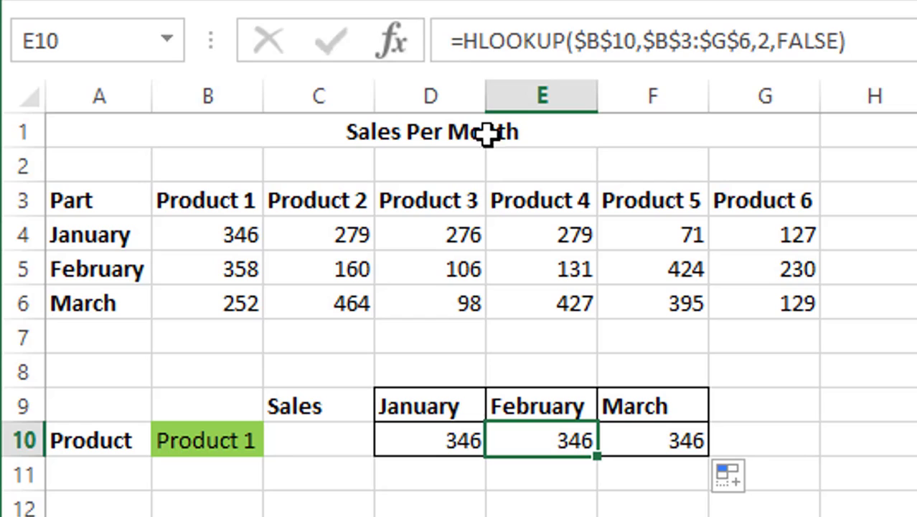
click(771, 41)
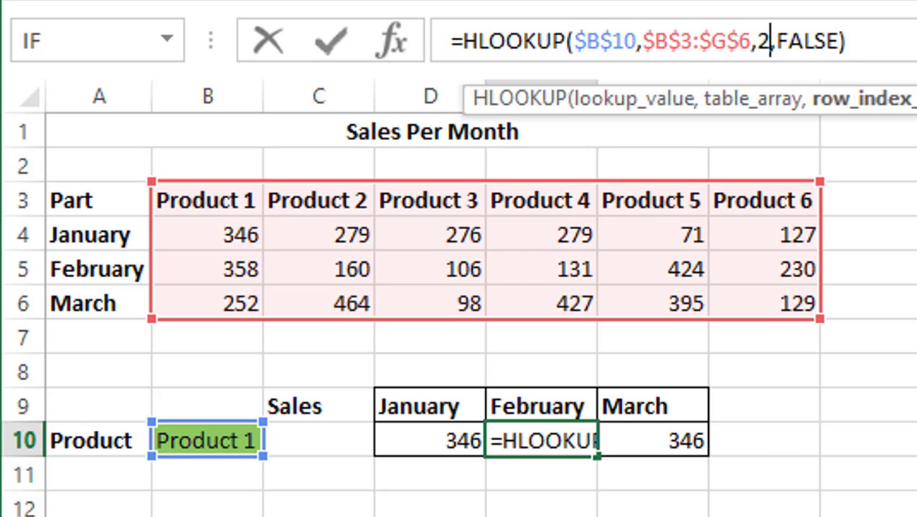
key(BackSpace)
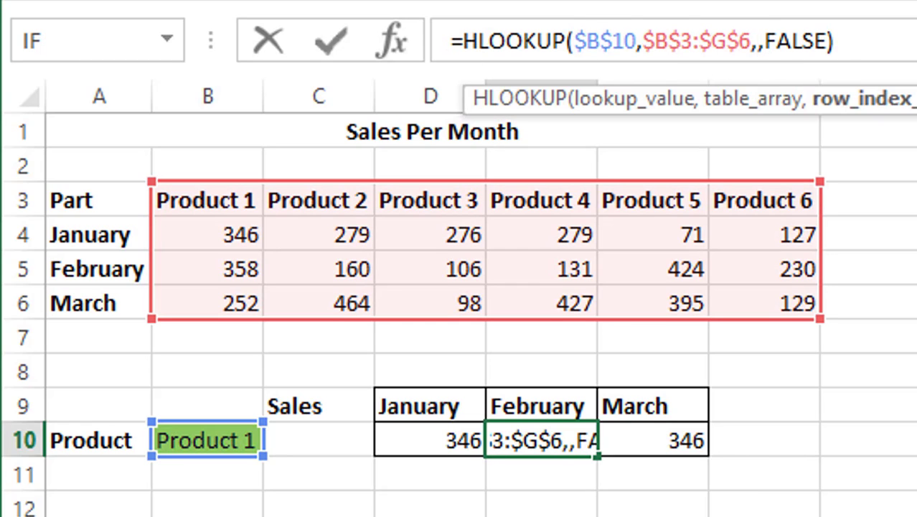
text(3)
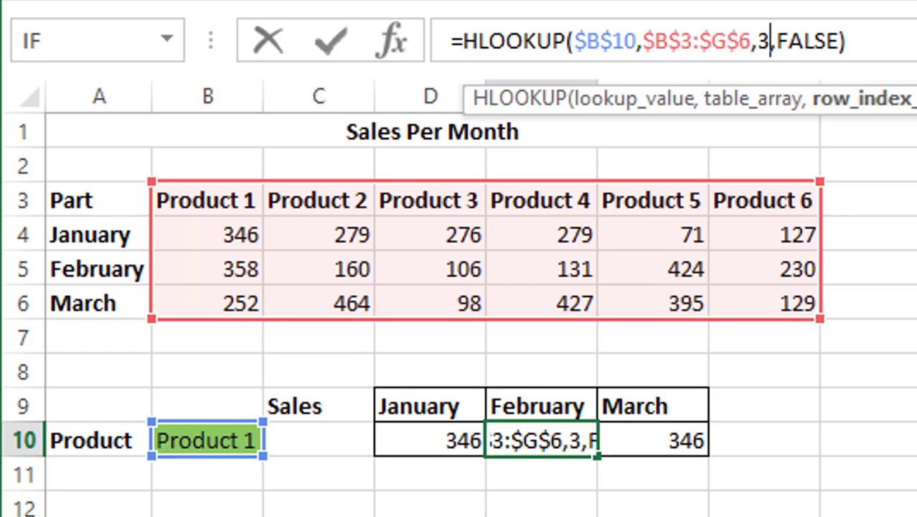
key(Return)
Step: Set the row index of the March HLOOKUP in F10 to 4
click(696, 434)
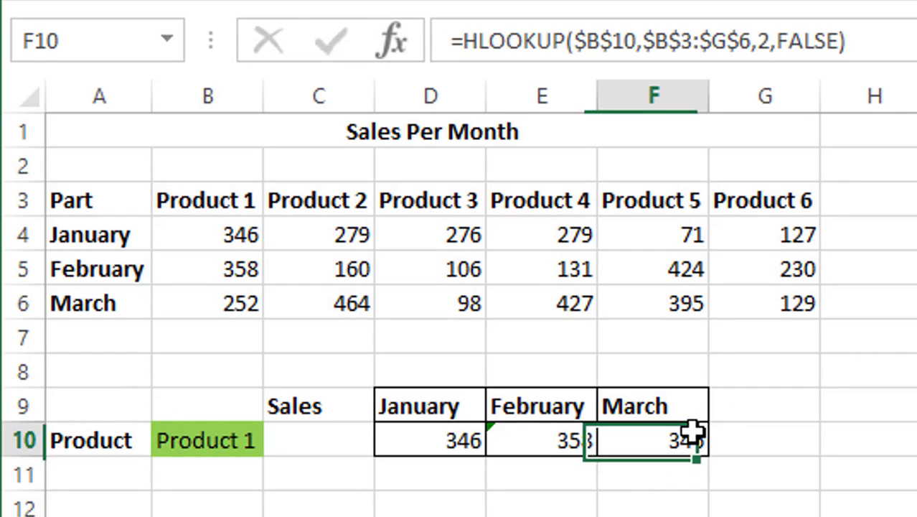
click(774, 44)
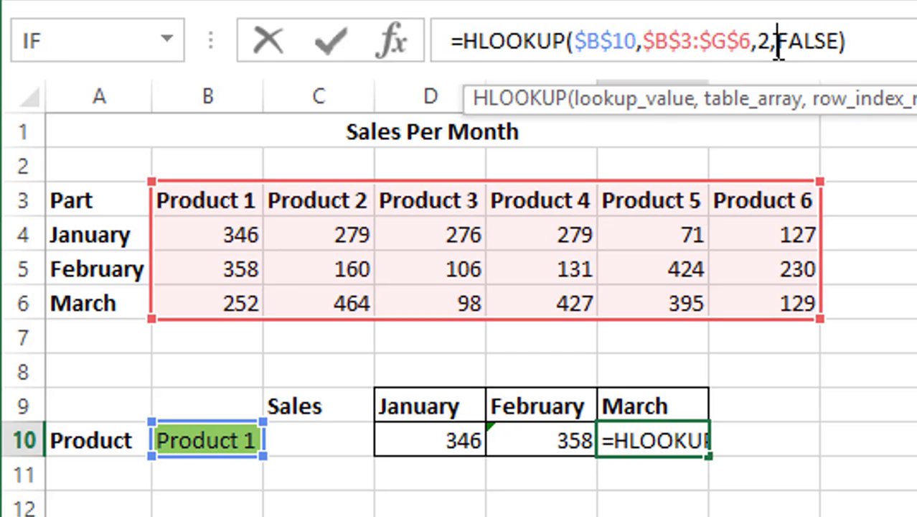
key(Left)
key(BackSpace)
text(4)
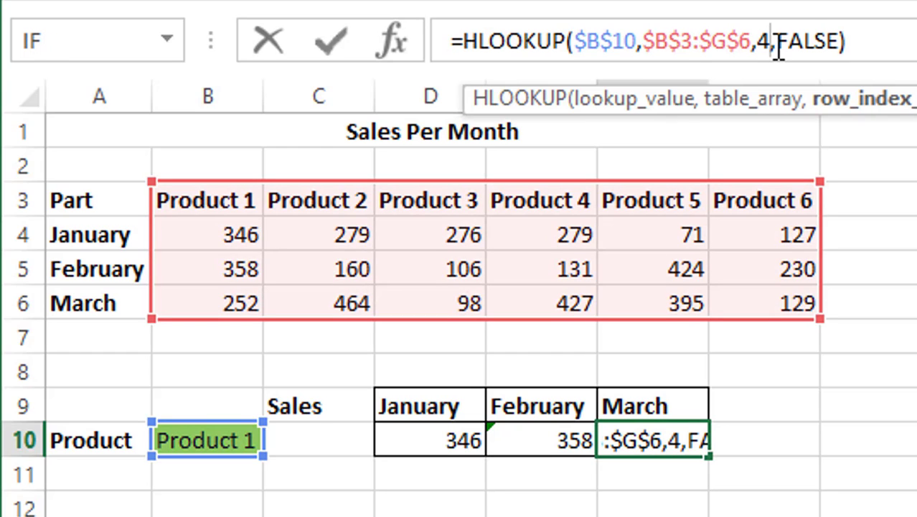
key(Return)
click(653, 516)
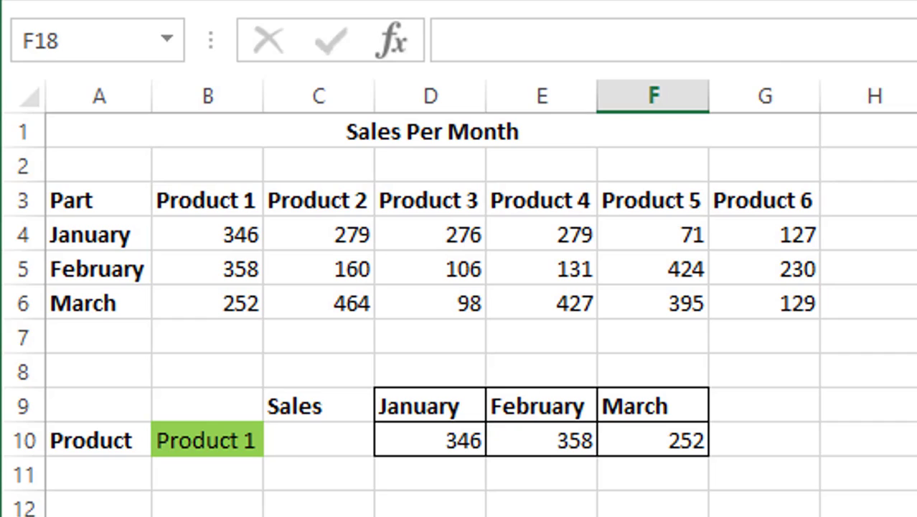
Step: Select Product 5 in the B10 product drop-down to test the three monthly lookups
click(215, 439)
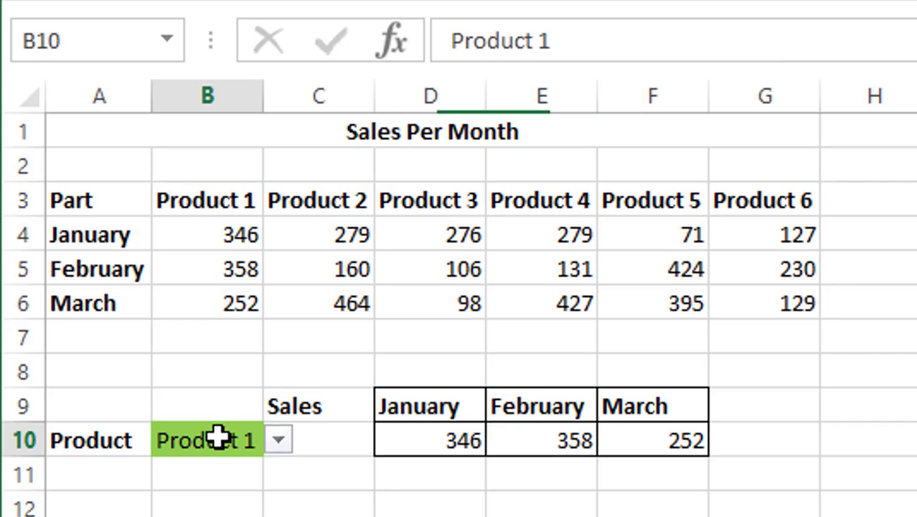
click(276, 440)
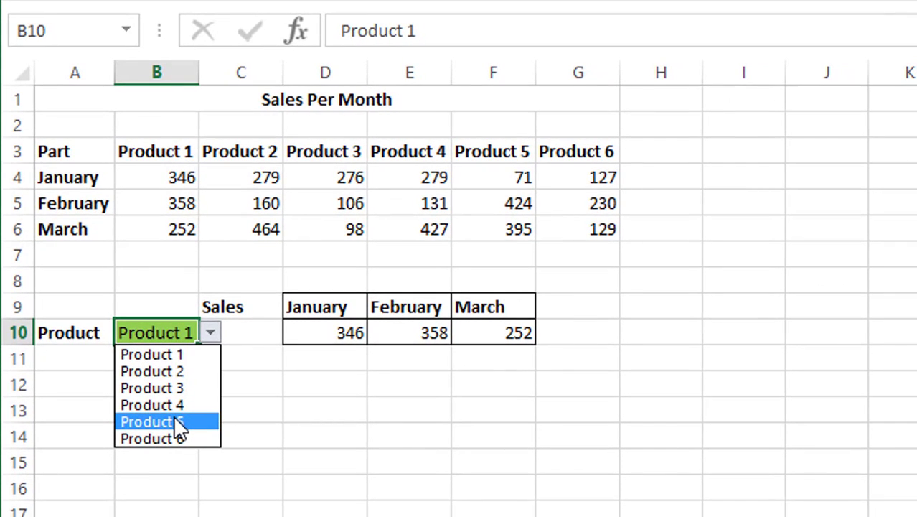
click(180, 422)
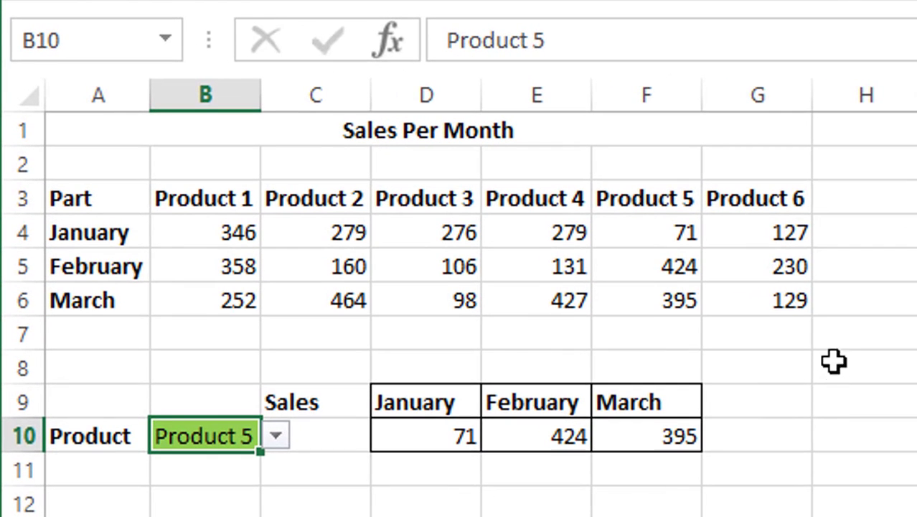
click(639, 273)
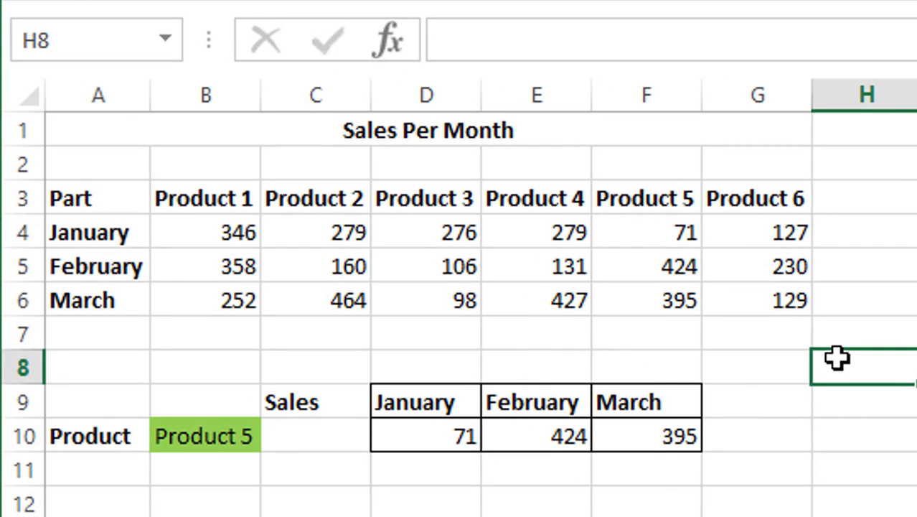